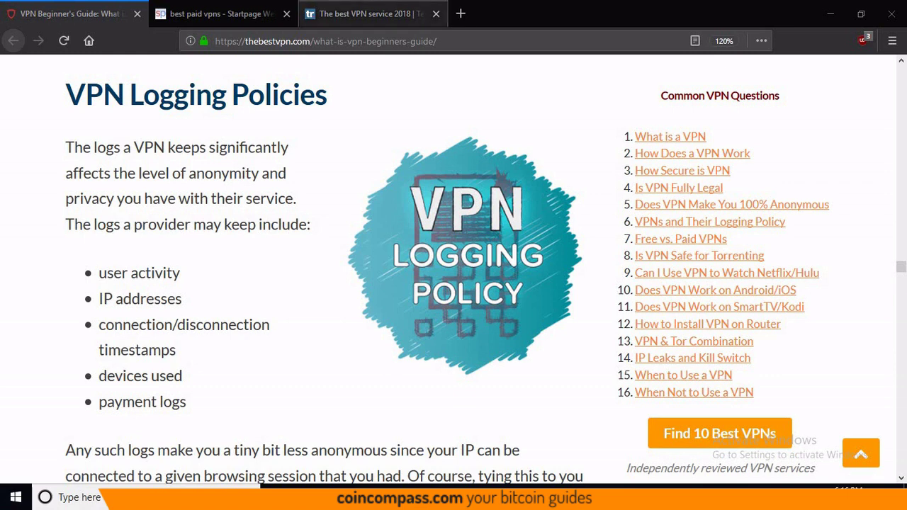
Compare the ExpressVPN and IPVanish entries in TechRadar's best VPN service list, including the ExpressVPN plan prices.
left_click(368, 14)
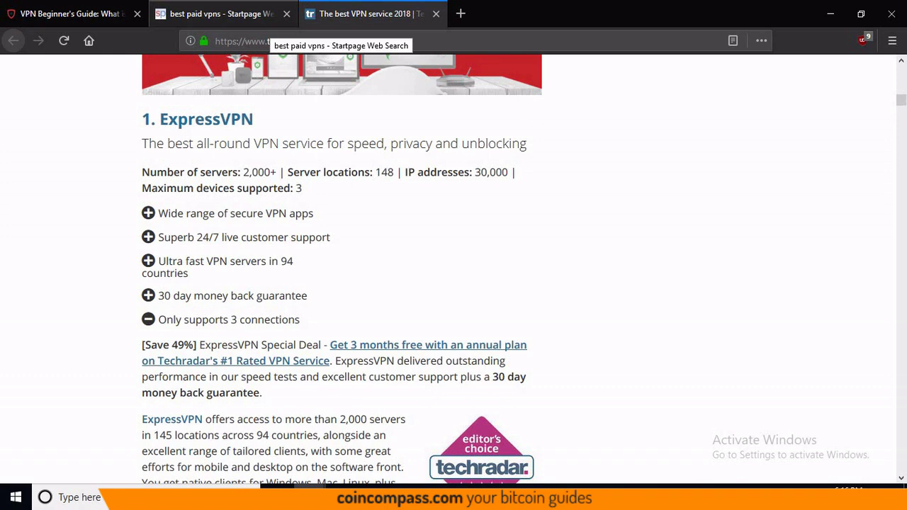
left_click(269, 16)
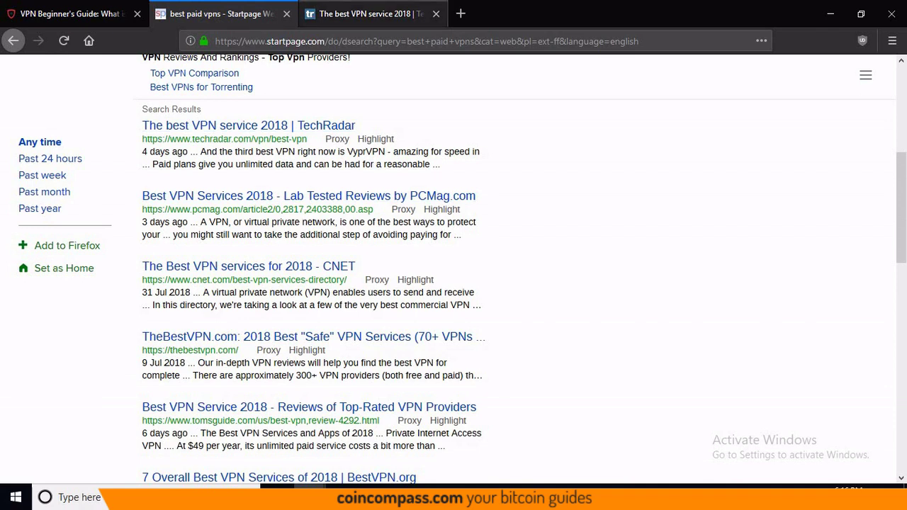
left_click(368, 14)
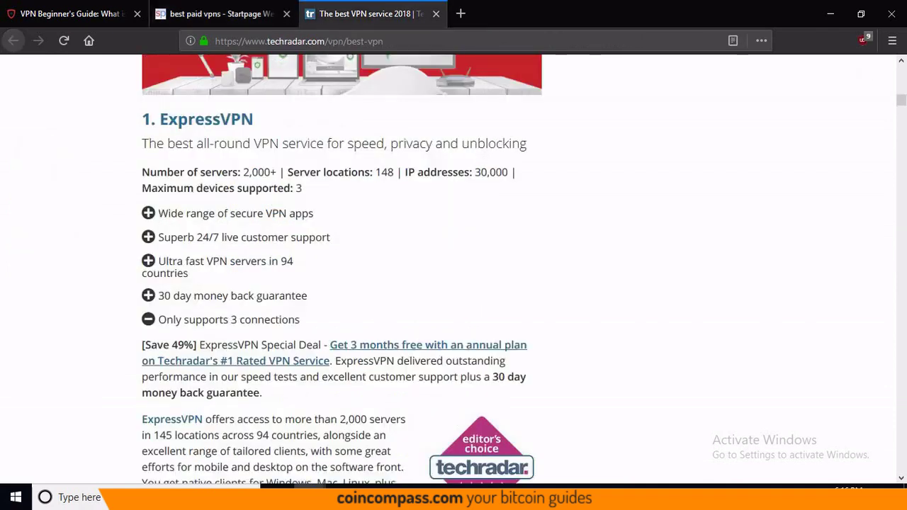
scroll(340, 283, "down", 10)
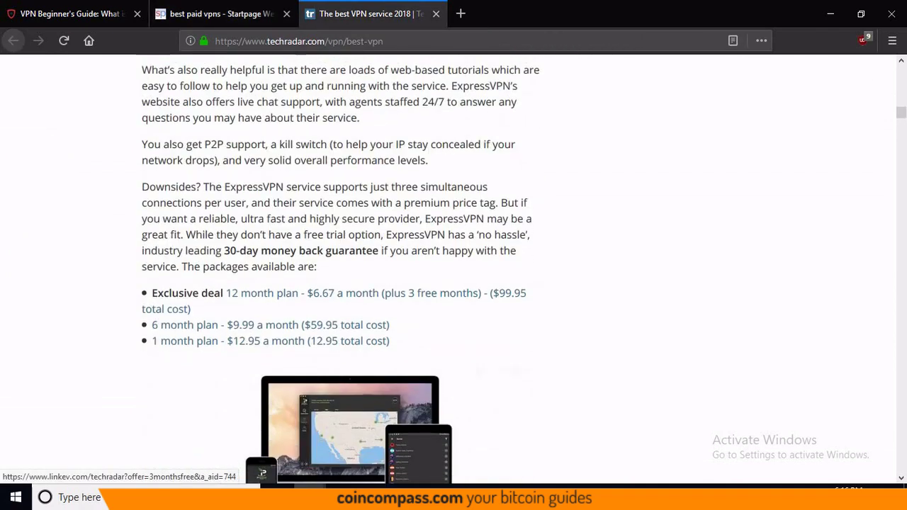
scroll(347, 233, "down", 3)
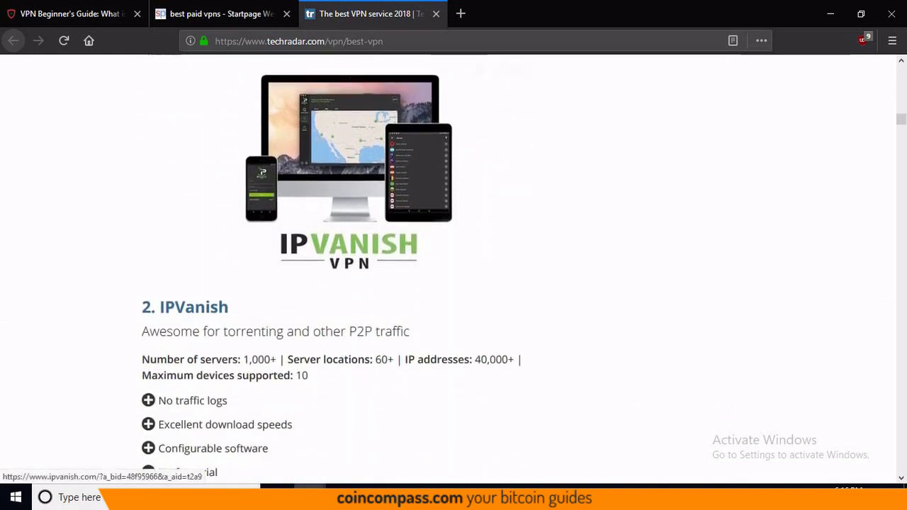
scroll(347, 234, "up", 6)
scroll(340, 270, "up", 8)
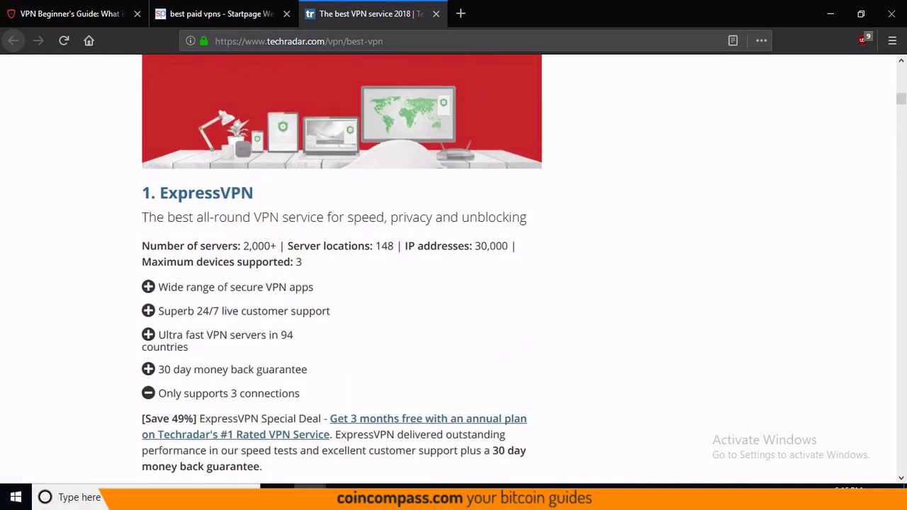
scroll(340, 270, "up", 6)
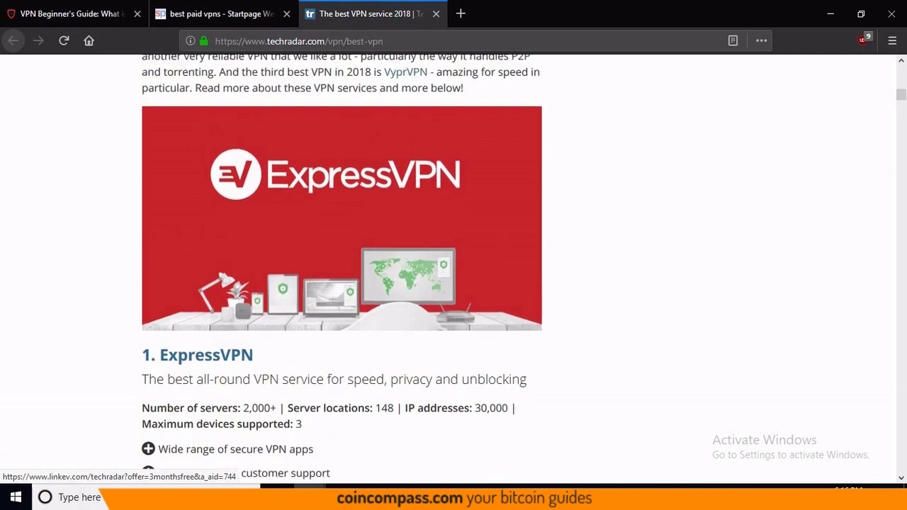
scroll(340, 270, "up", 1)
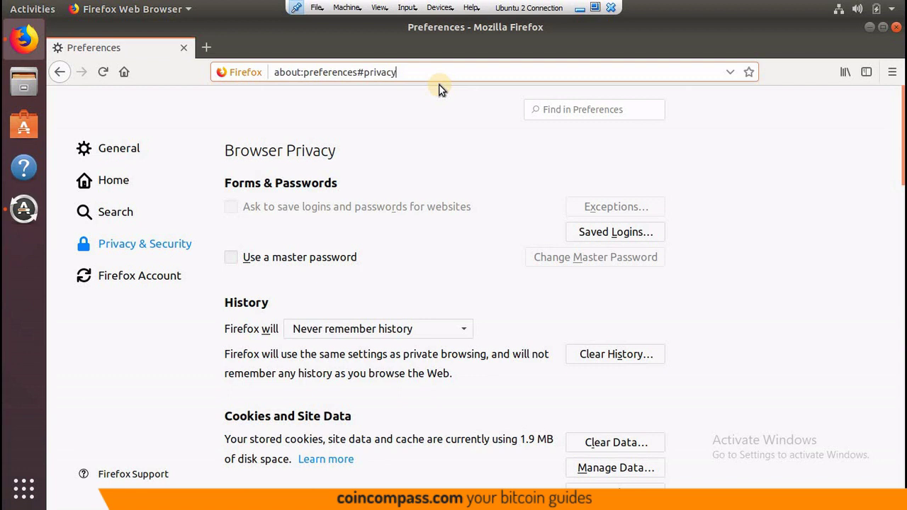
Open the Firefox Add-ons site from the Add-ons Manager and search for "ublock origin".
left_click(893, 72)
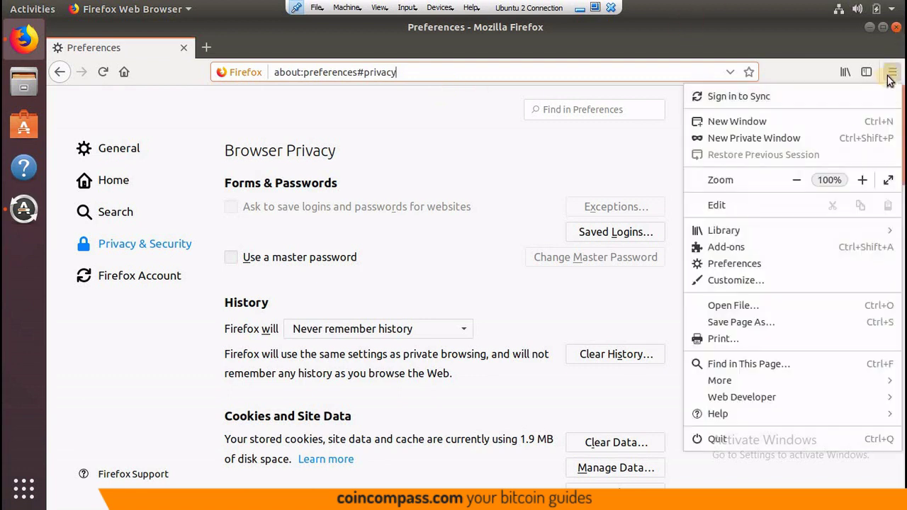
left_click(745, 245)
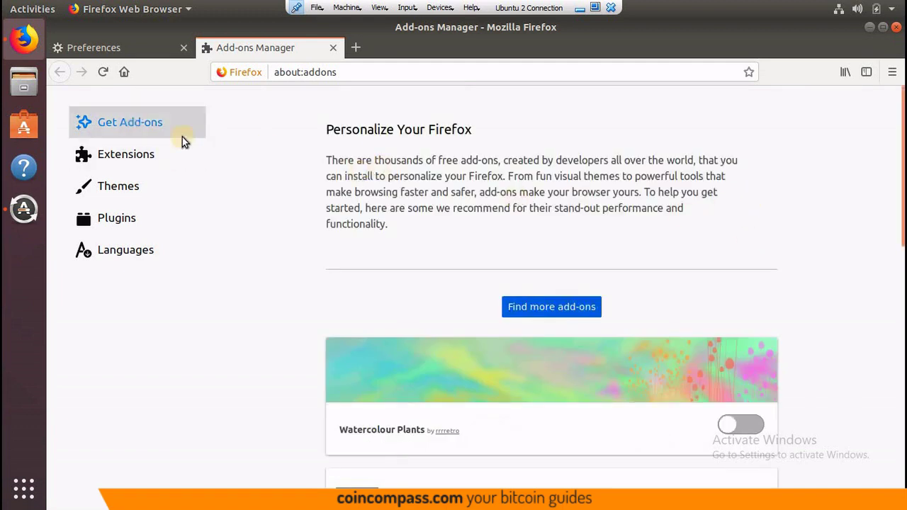
left_click(531, 307)
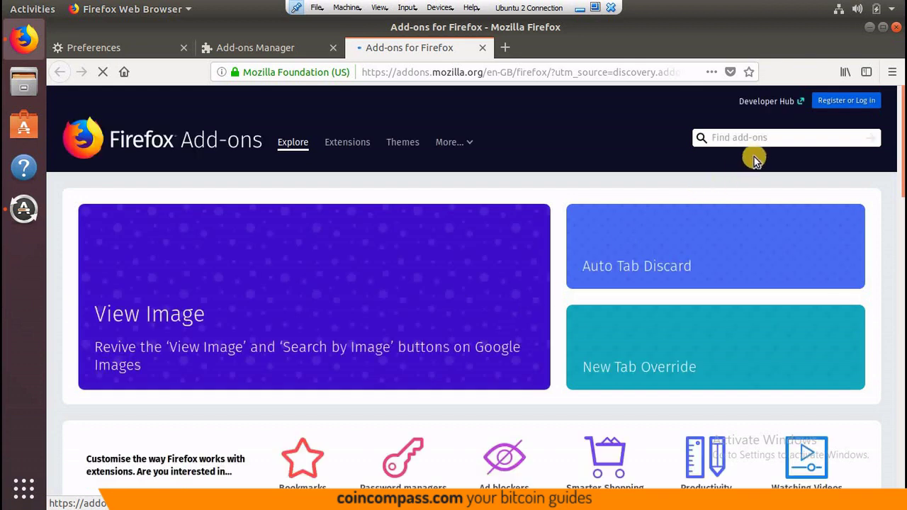
left_click(760, 139)
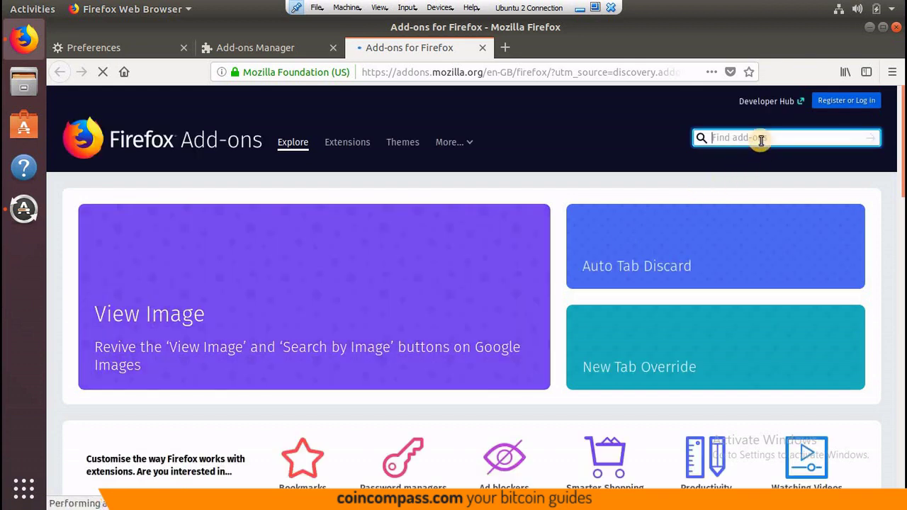
type("ubloc")
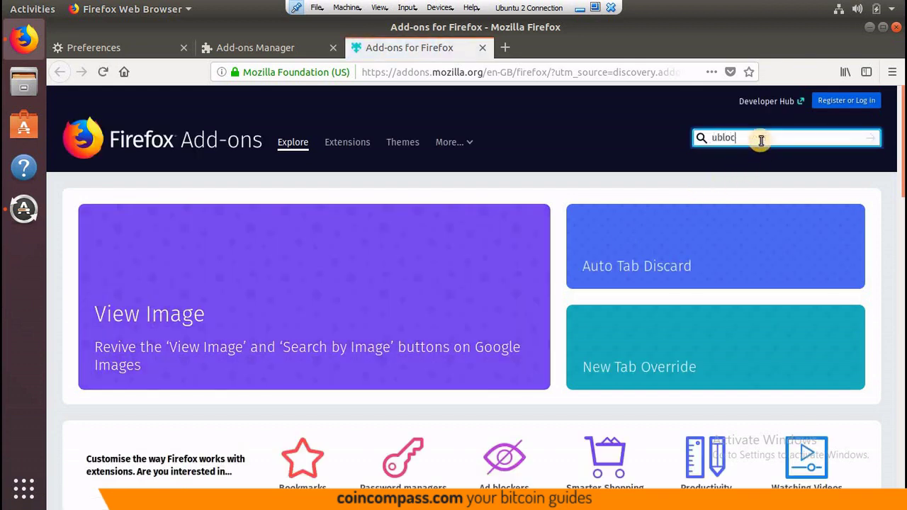
type("k origin")
key("Return")
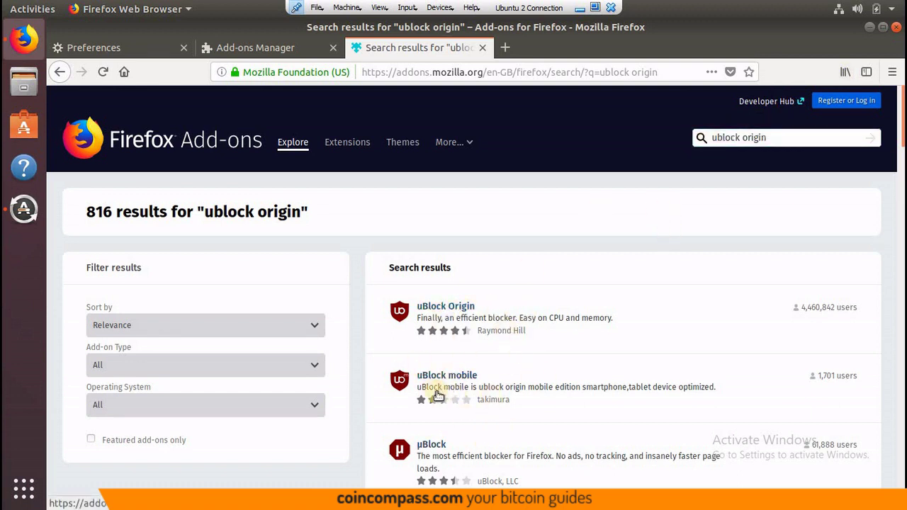
Install the uBlock Origin extension from its add-on page and acknowledge the completed installation.
left_click(457, 306)
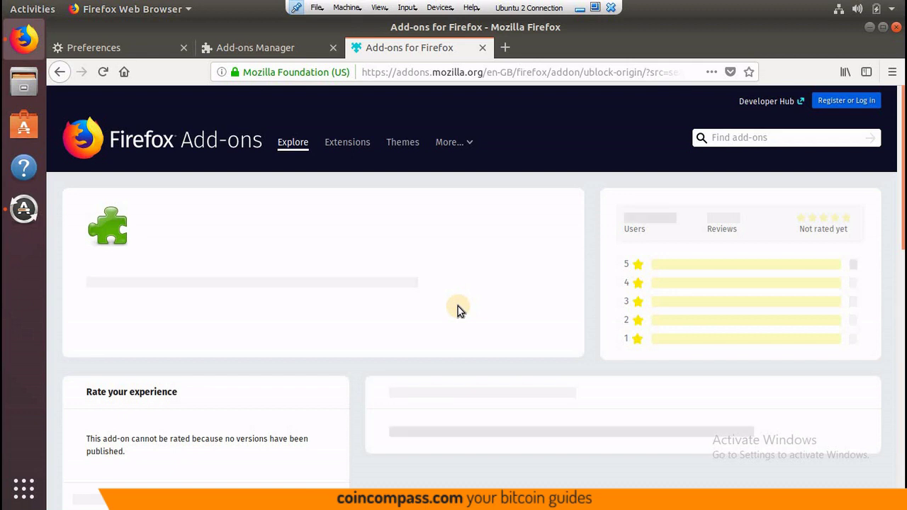
left_click(503, 347)
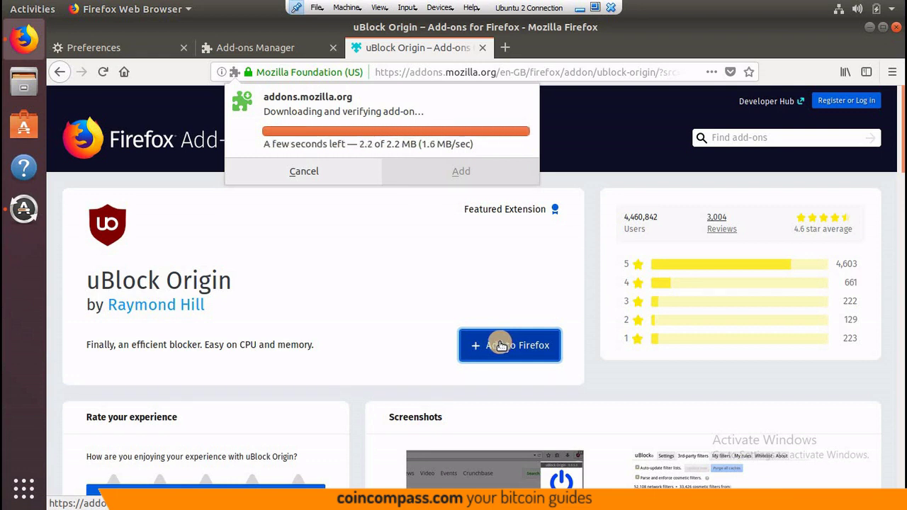
left_click(460, 187)
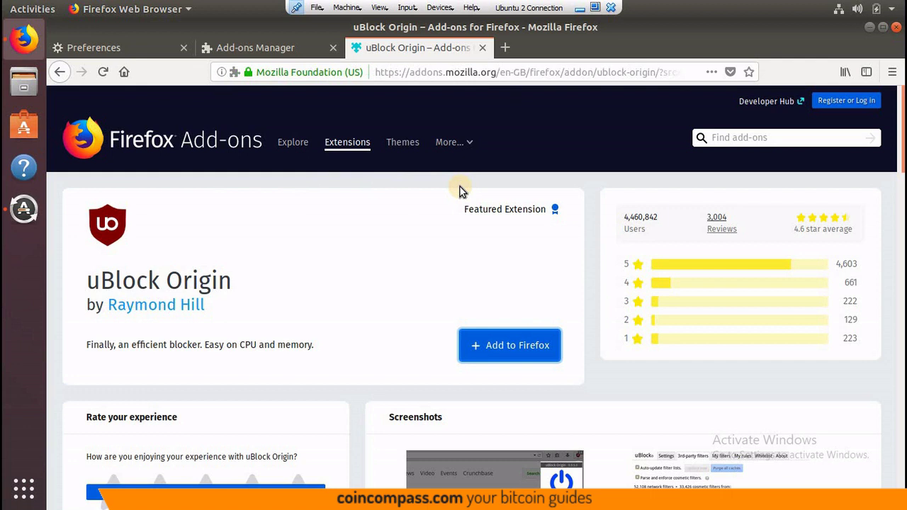
left_click(418, 142)
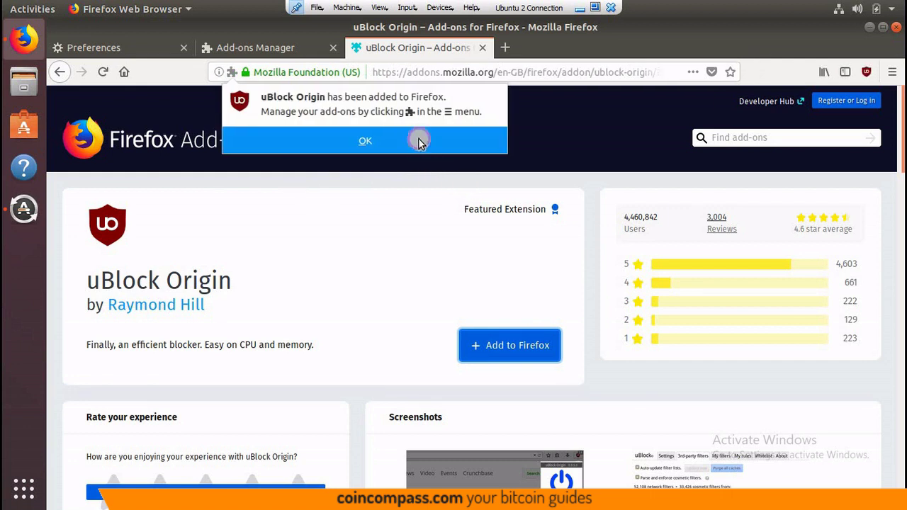
left_click(868, 71)
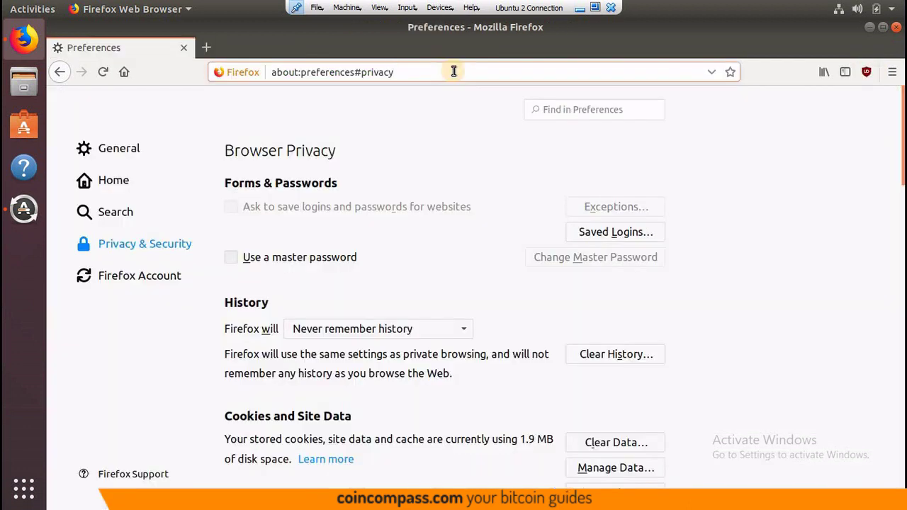
Load microsoft.com and inspect the requests and domains uBlock Origin filters on that page.
left_click(453, 72)
type("mi")
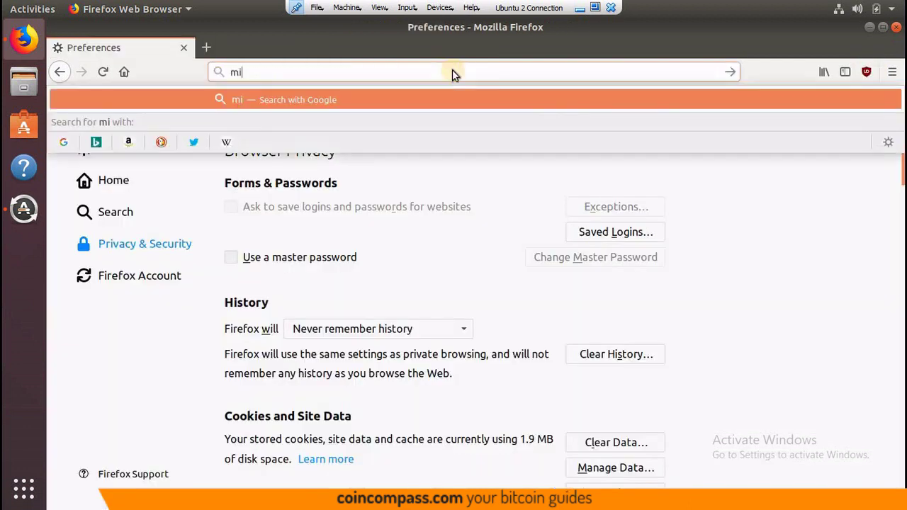
type("cros")
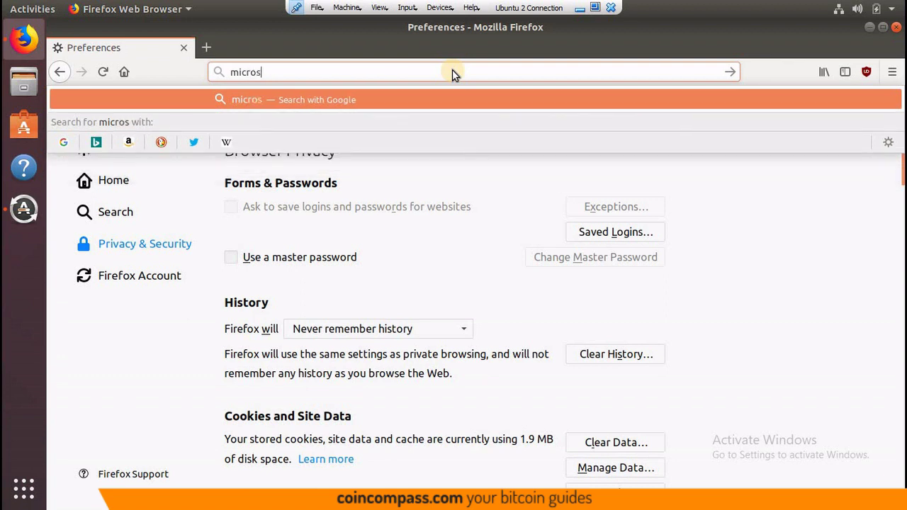
type("oft.c")
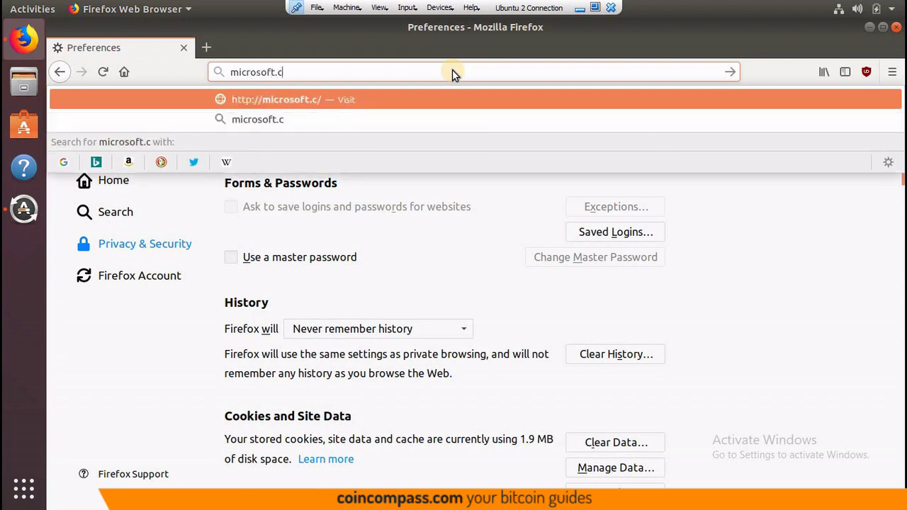
type("om")
key("Return")
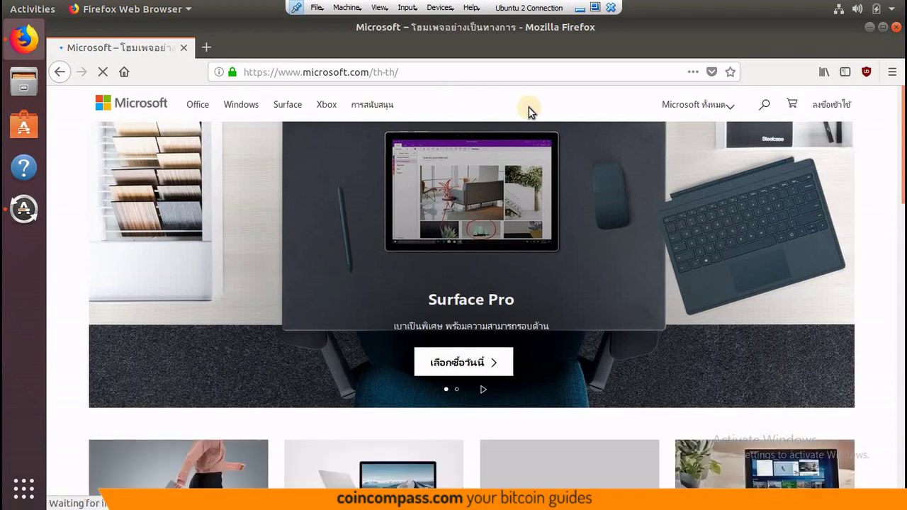
left_click(867, 73)
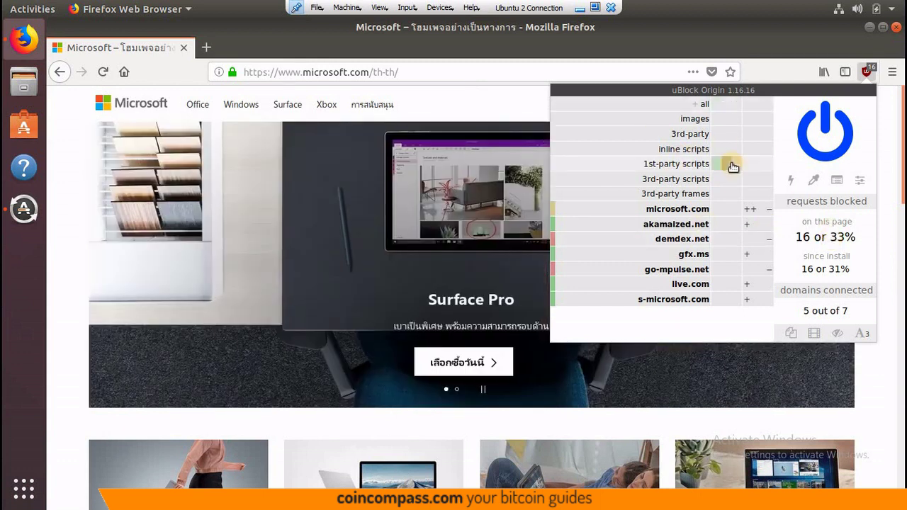
left_click(449, 74)
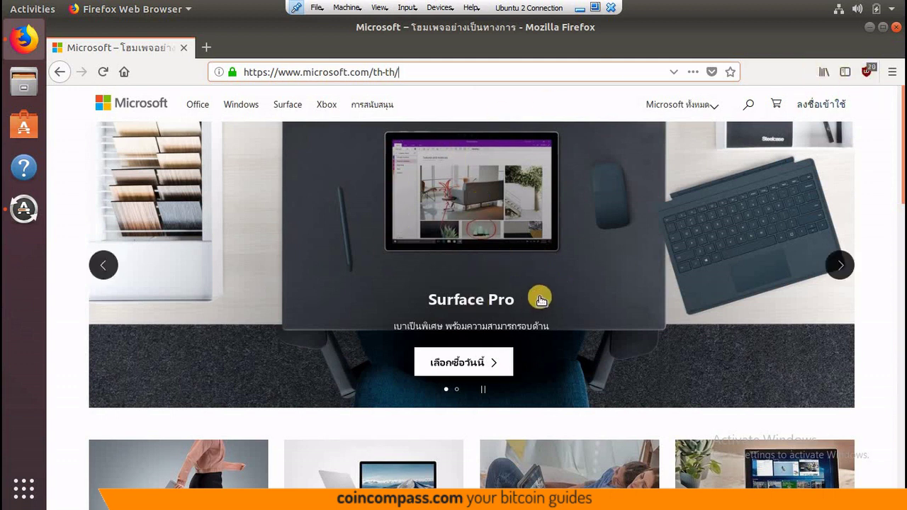
Disable uBlock Origin for the Microsoft site and reload the page.
left_click(866, 72)
left_click(835, 125)
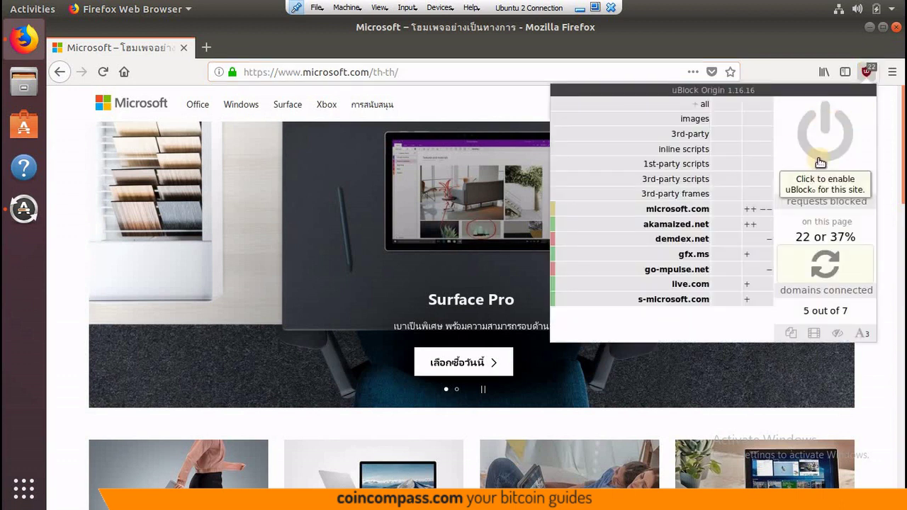
left_click(822, 267)
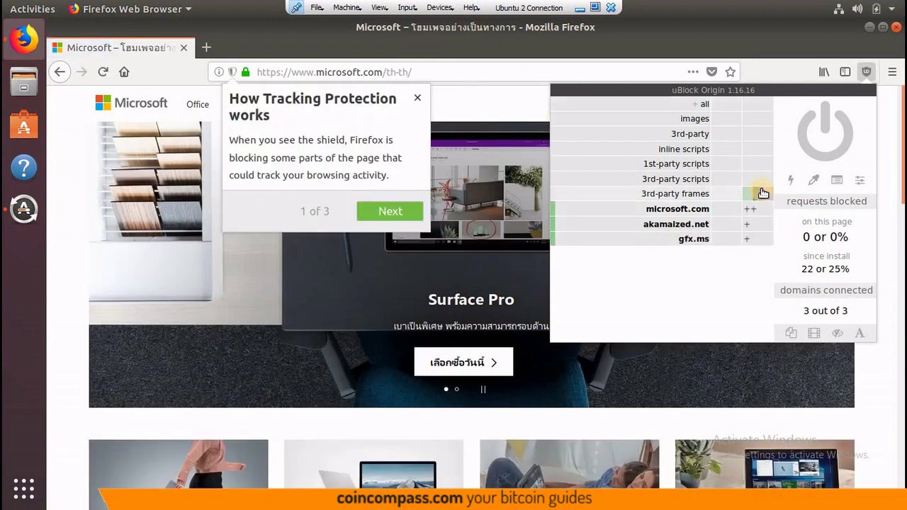
Re-enable uBlock Origin for the Microsoft site, reload the page and close the extension's popup.
left_click(828, 137)
left_click(828, 262)
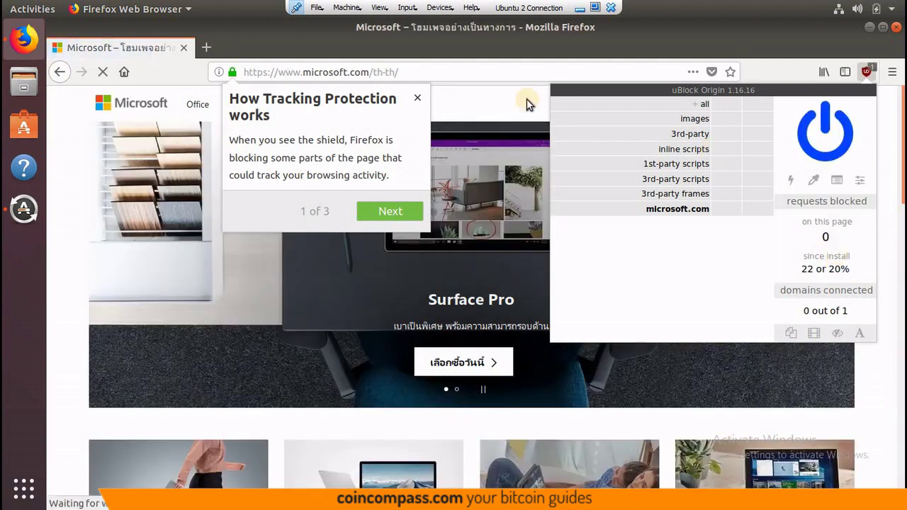
left_click(505, 73)
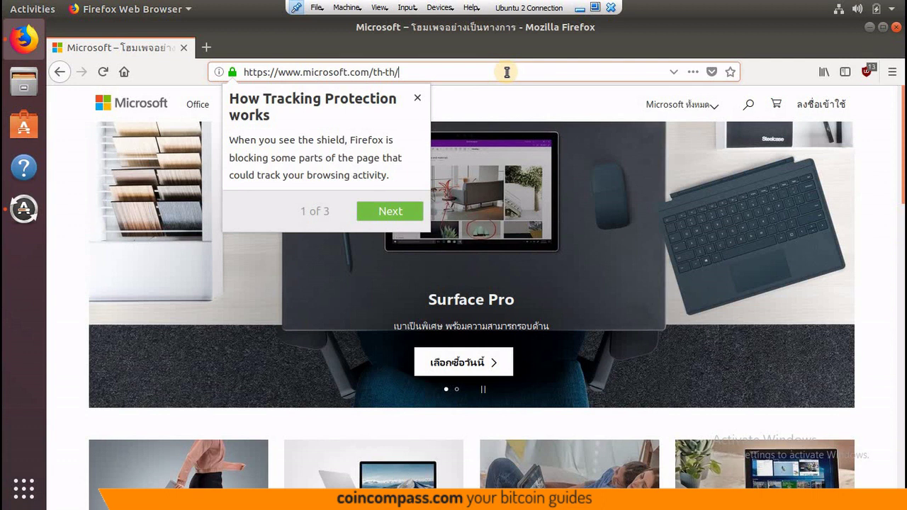
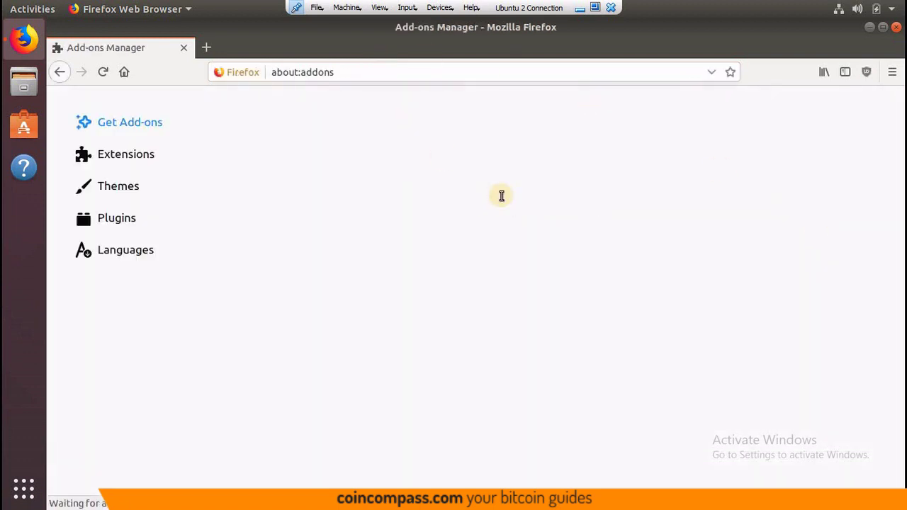
Search the Firefox Add-ons site for "vpn" and open the Hoxx VPN Proxy add-on page.
left_click(551, 307)
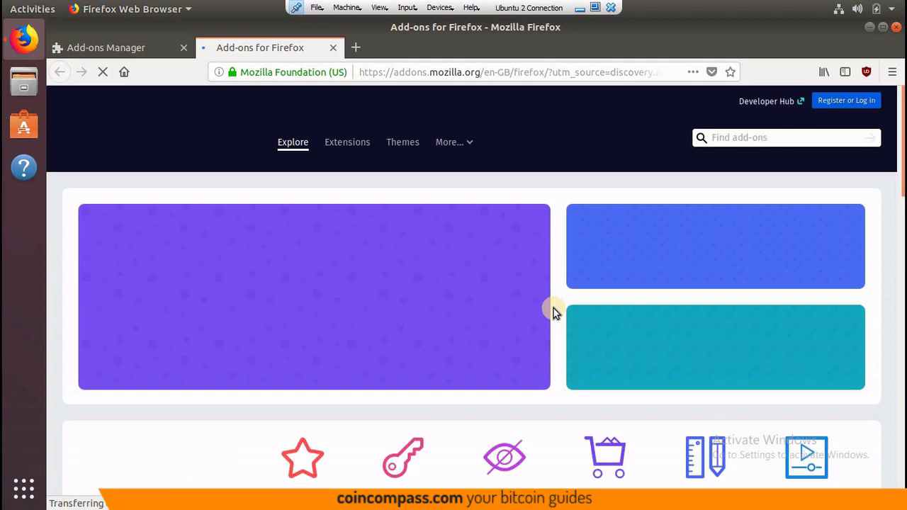
left_click(740, 140)
type("vpn")
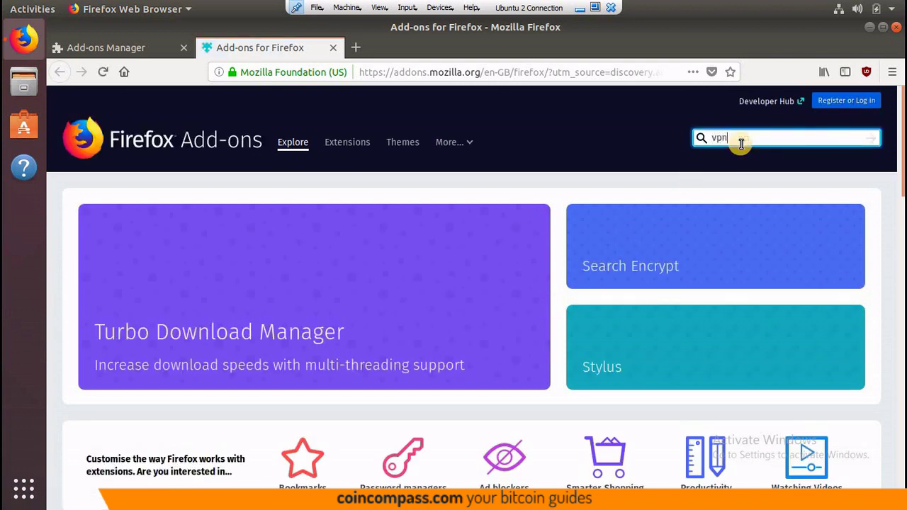
key("Return")
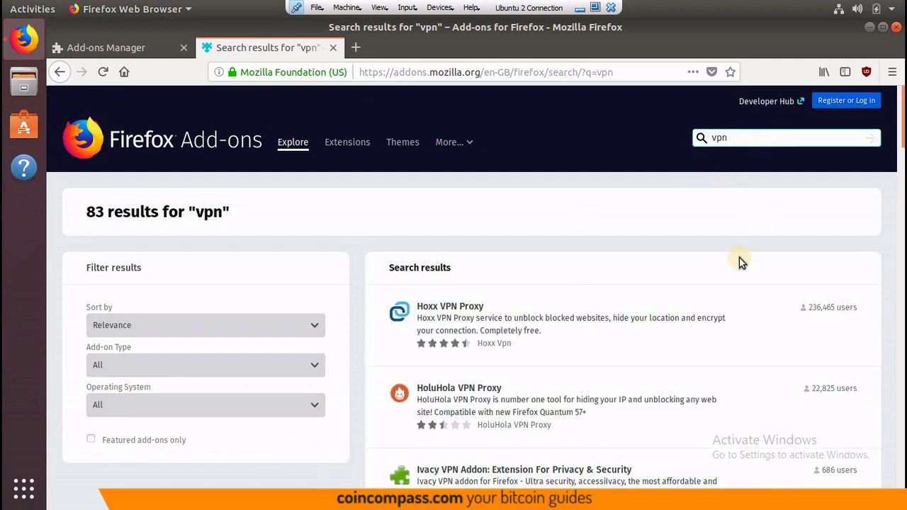
left_click(435, 312)
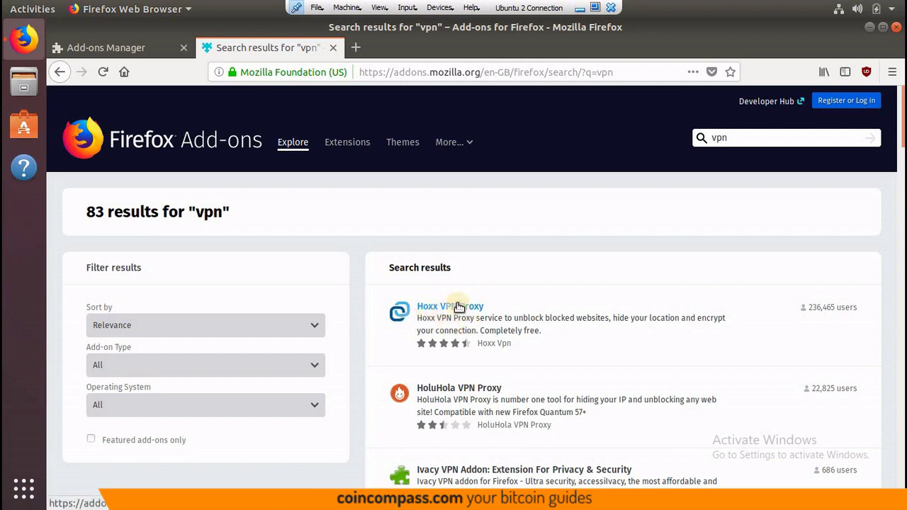
left_click(435, 311)
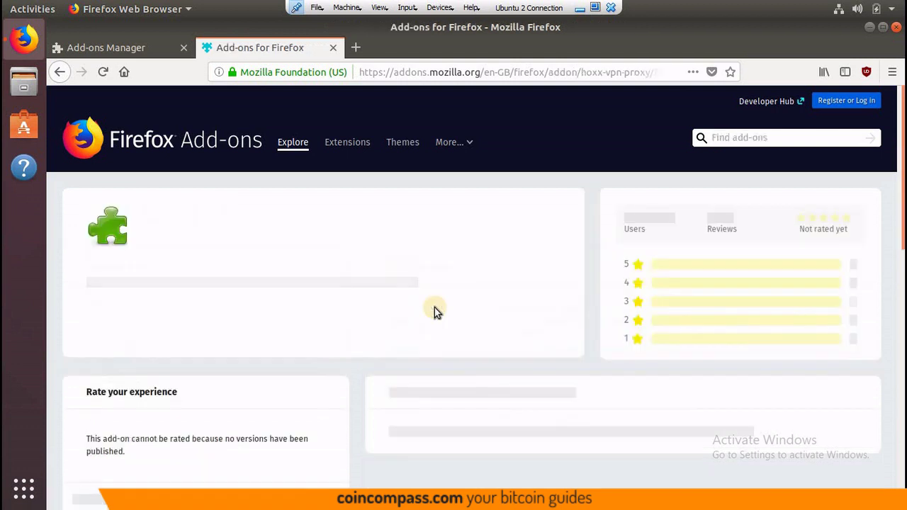
Install the Hoxx VPN Proxy add-on in Firefox and dismiss its confirmation.
left_click(488, 354)
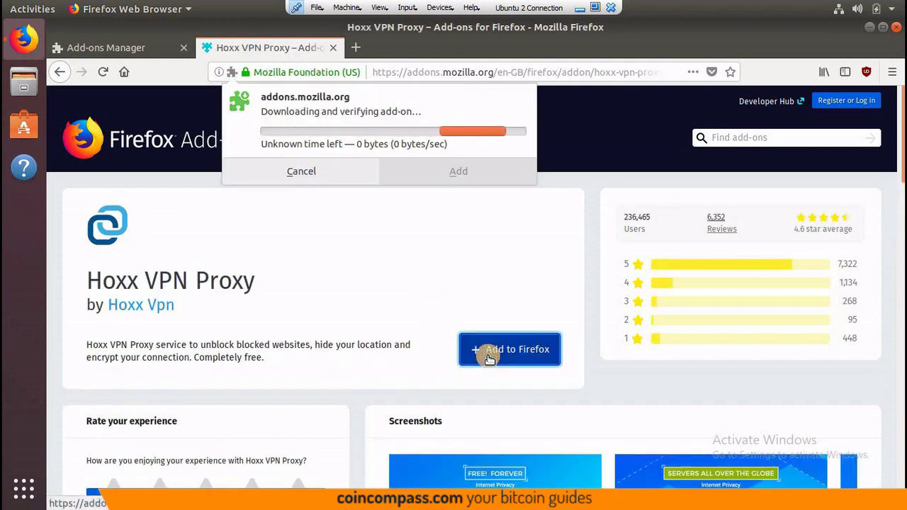
left_click(455, 198)
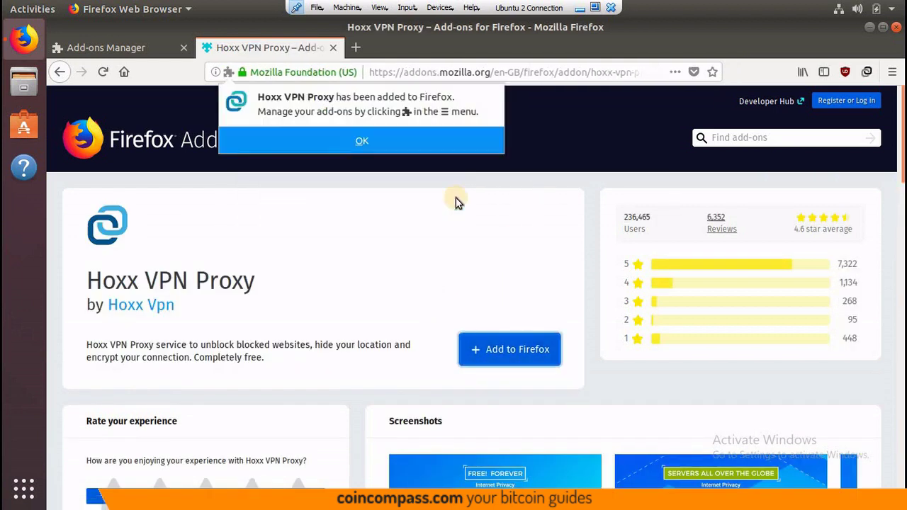
left_click(382, 137)
Search the Firefox Add-ons site for "tunnelbear" and open the TunnelBear VPN add-on page.
left_click(730, 141)
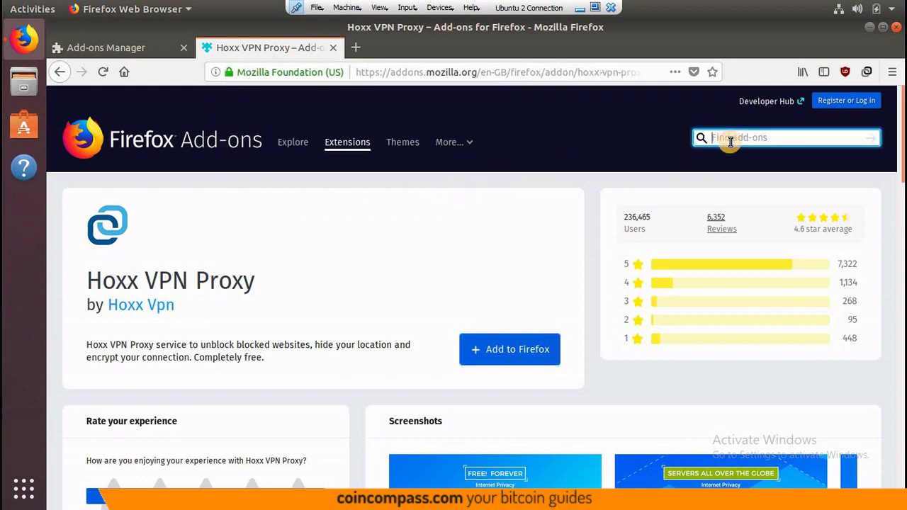
type("tunnelbear")
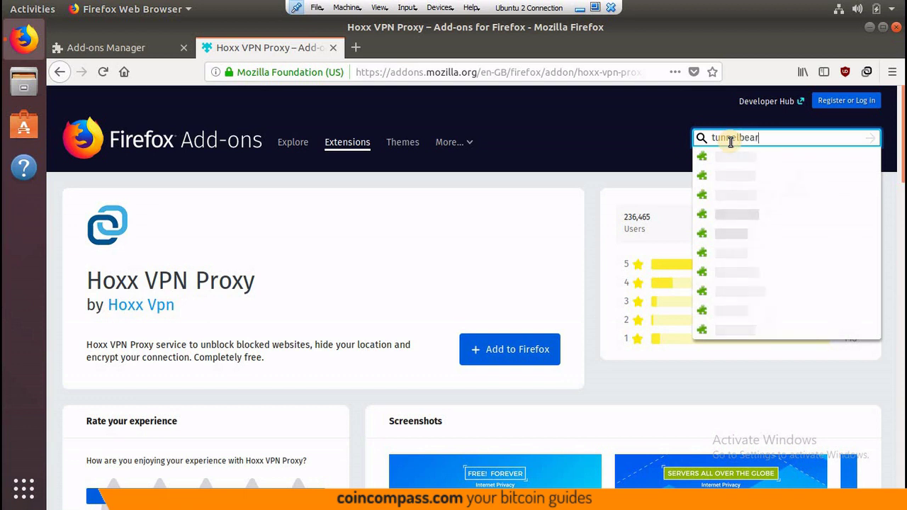
key("Return")
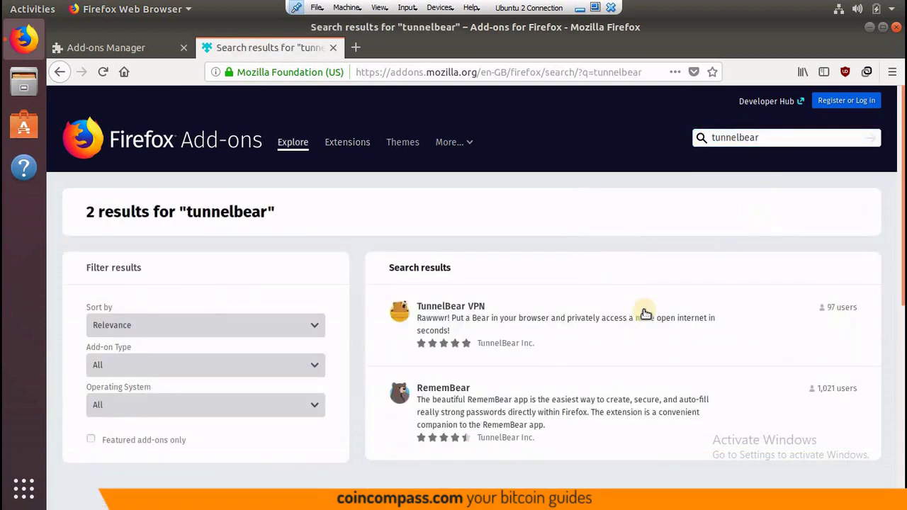
left_click(471, 313)
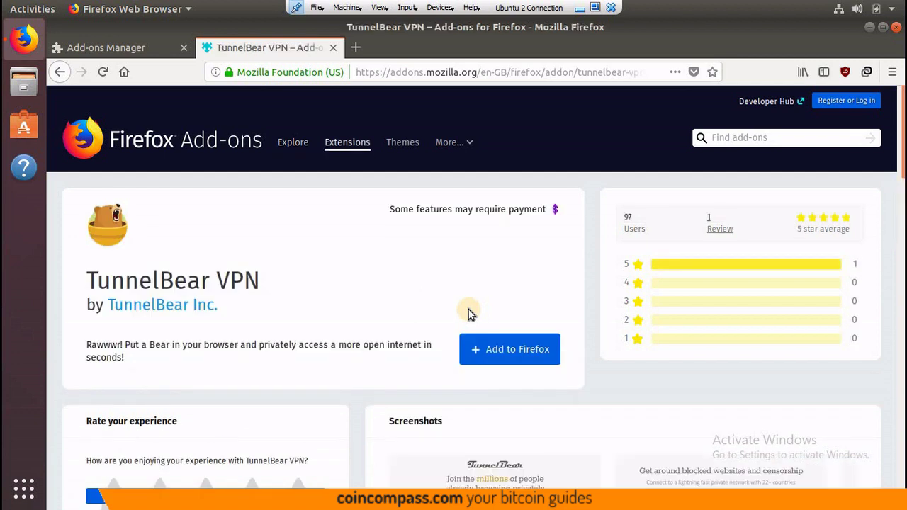
Install the TunnelBear VPN add-on in Firefox and close its add-on page.
left_click(482, 348)
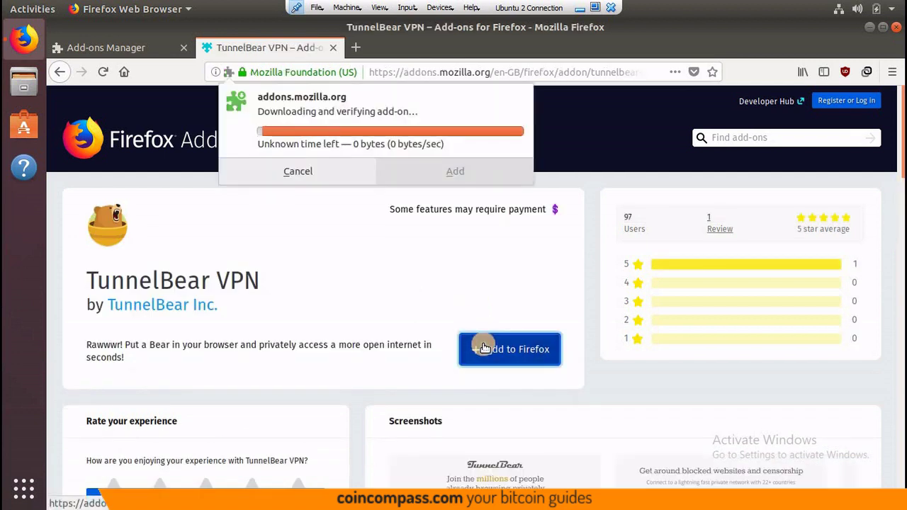
left_click(437, 200)
left_click(435, 141)
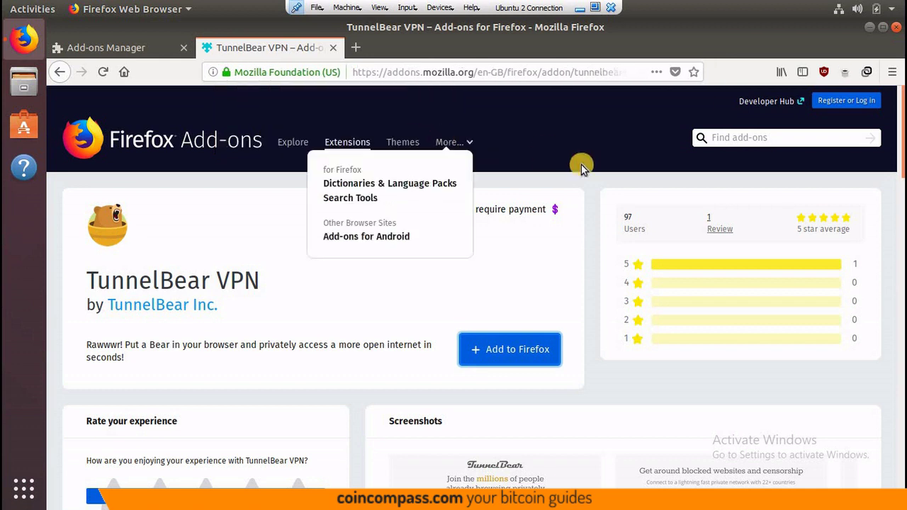
left_click(333, 47)
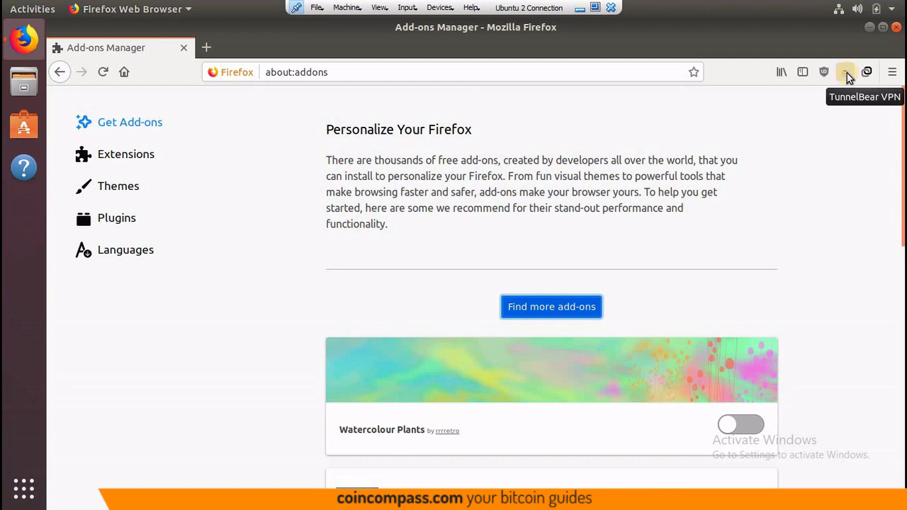
Launch the TunnelBear extension to reach its account sign-up page, and choose English as the Hoxx extension's language.
left_click(847, 73)
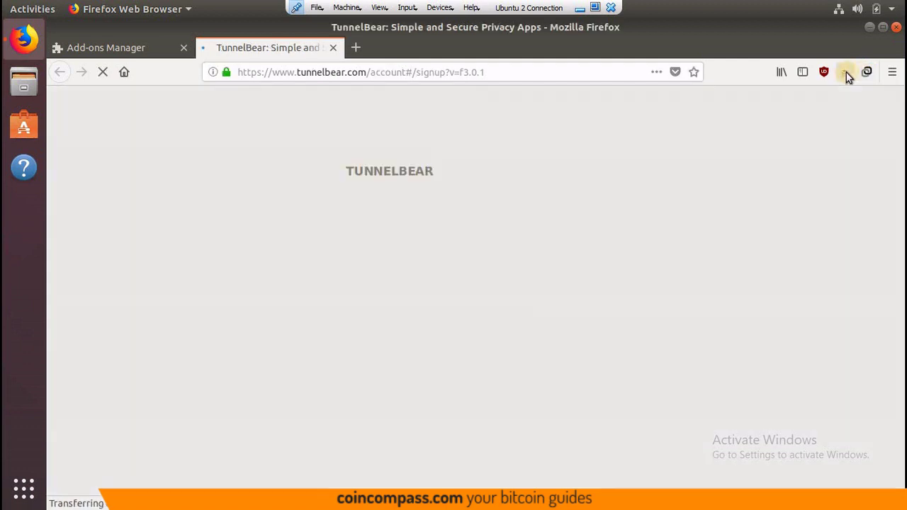
left_click(866, 73)
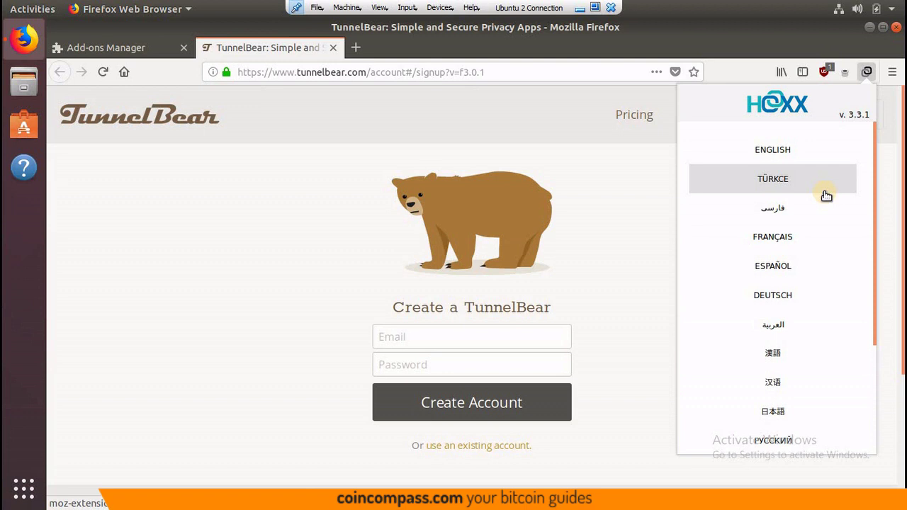
left_click(783, 152)
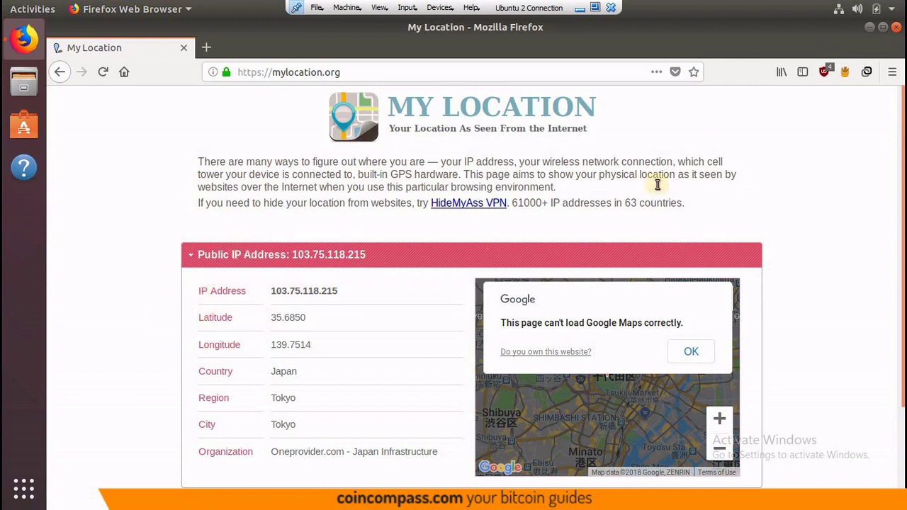
Switch the TunnelBear VPN country to Australia and reload the mylocation.org page.
left_click(861, 80)
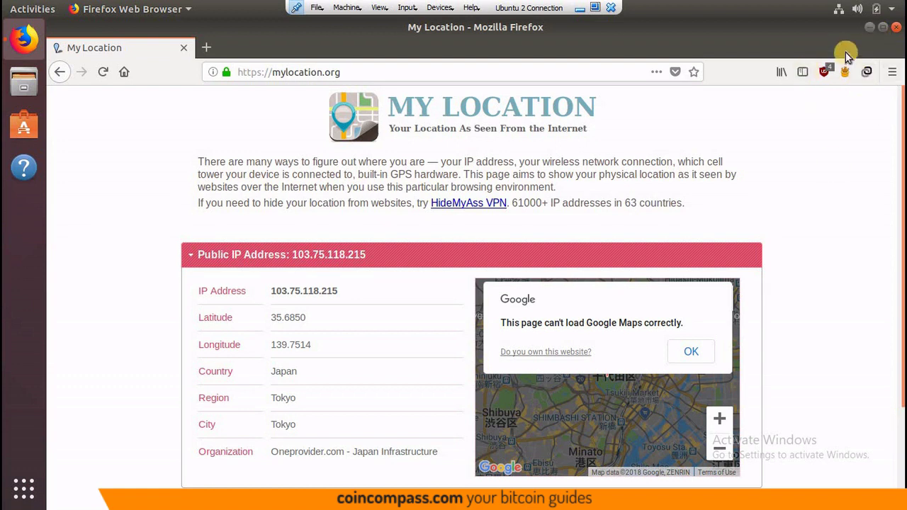
left_click(845, 71)
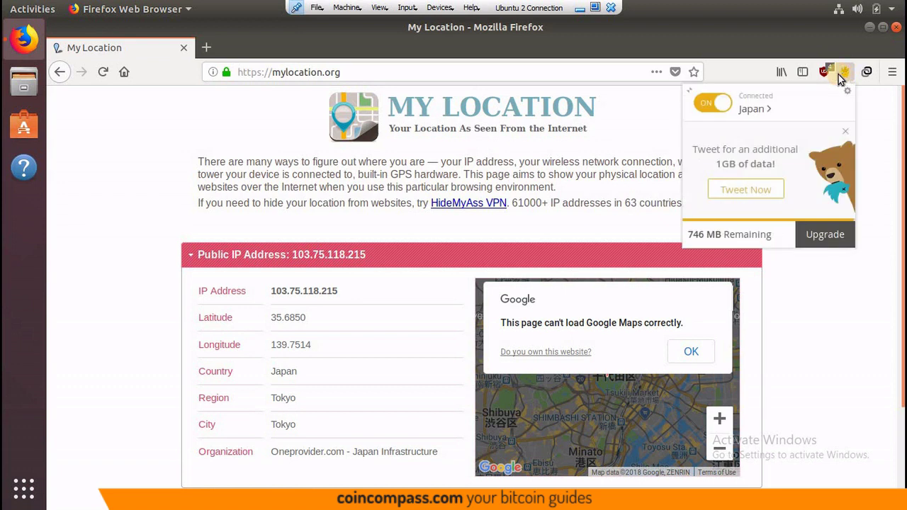
left_click(754, 112)
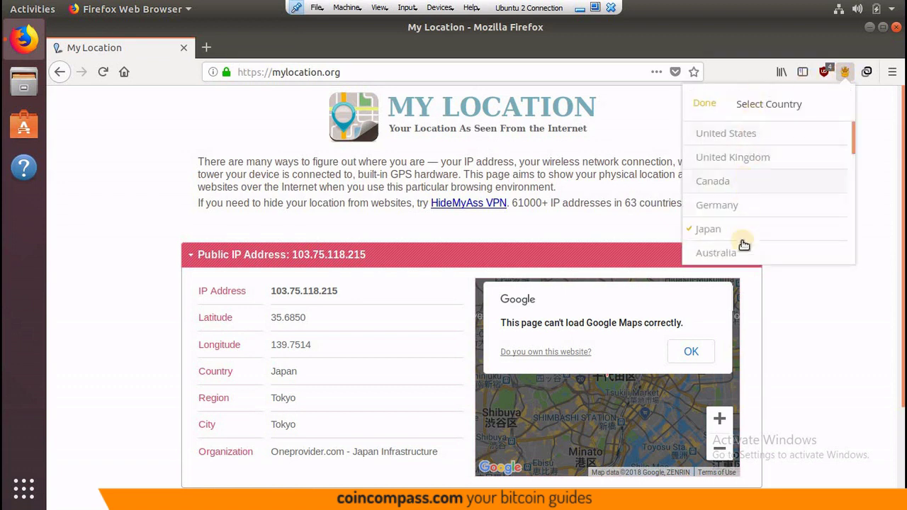
left_click(726, 255)
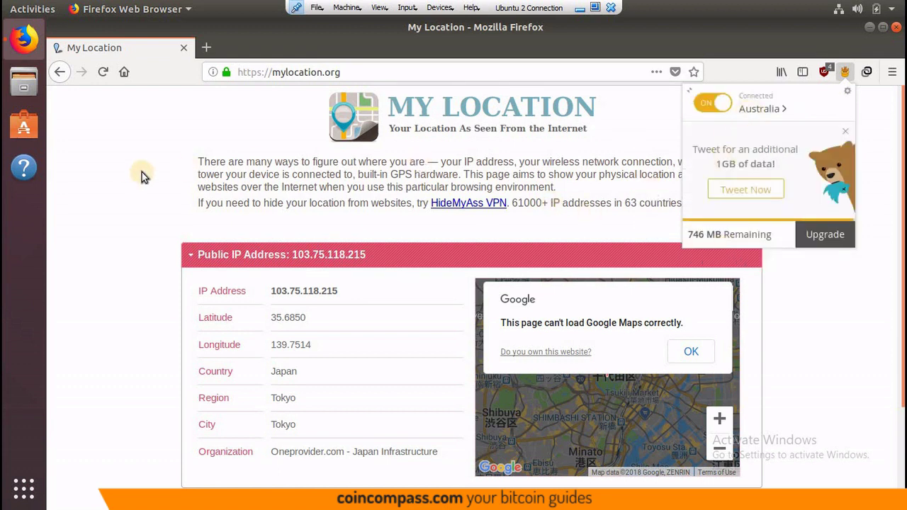
left_click(188, 154)
left_click(103, 71)
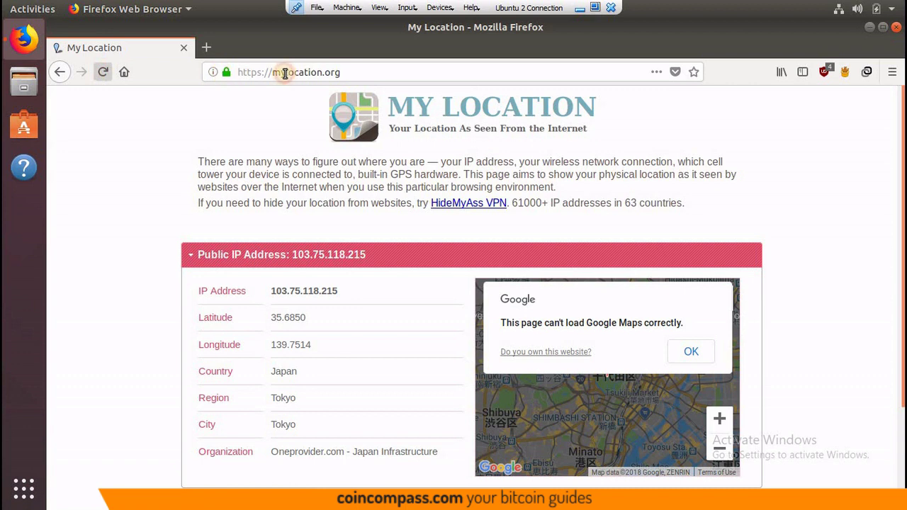